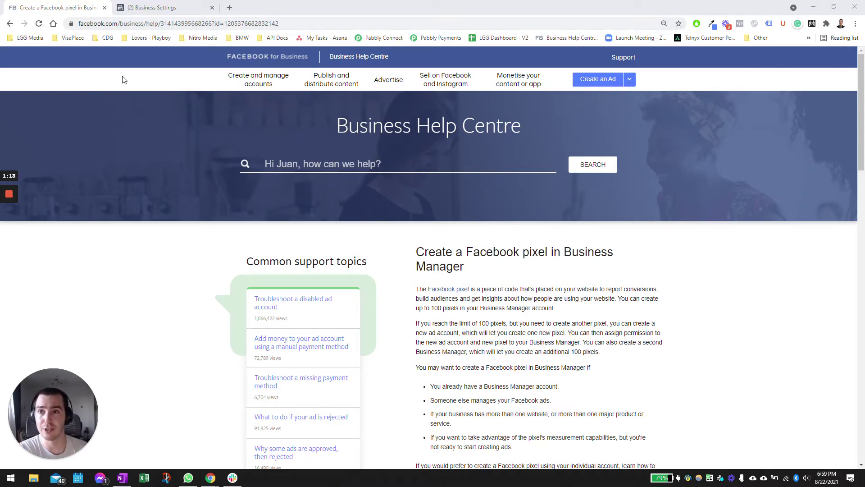
- Go to Business Settings' Pixels page and check which business account is selected
{"action": "left_click", "coordinate": [153, 8]}
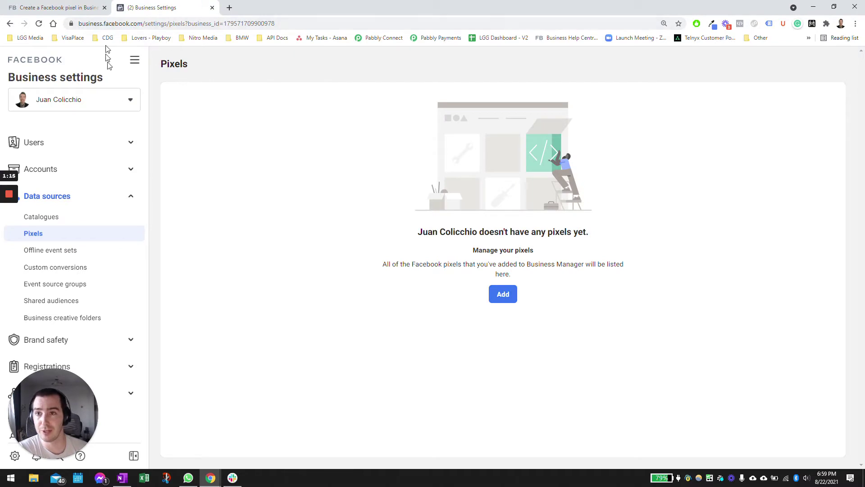
{"action": "left_click", "coordinate": [112, 100]}
{"action": "left_click", "coordinate": [140, 95]}
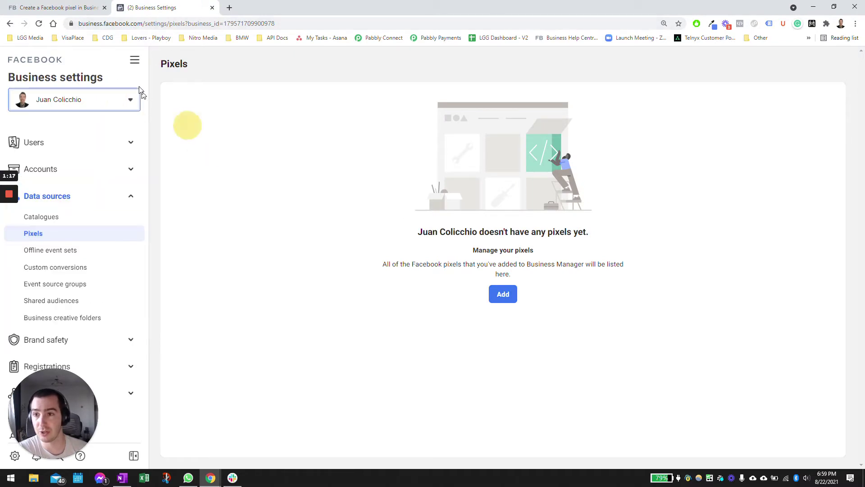
{"action": "left_click", "coordinate": [127, 104]}
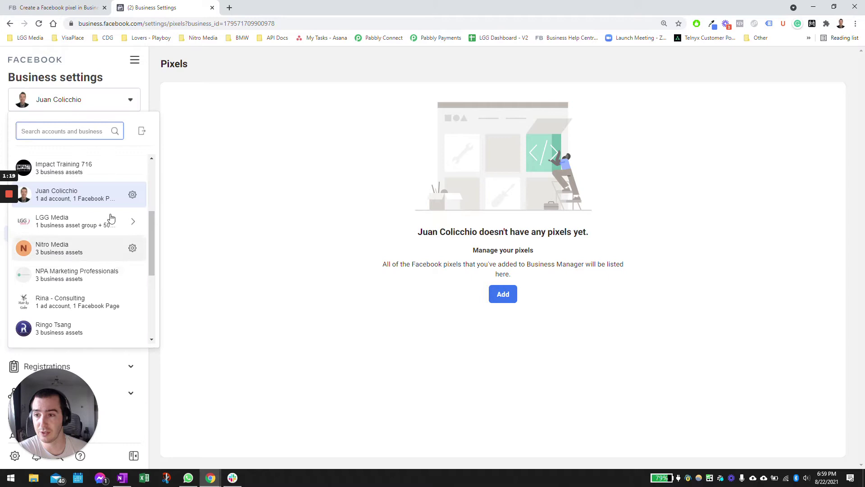
{"action": "scroll", "coordinate": [115, 201], "scroll_direction": "down", "scroll_amount": 1}
{"action": "scroll", "coordinate": [122, 227], "scroll_direction": "up", "scroll_amount": 3}
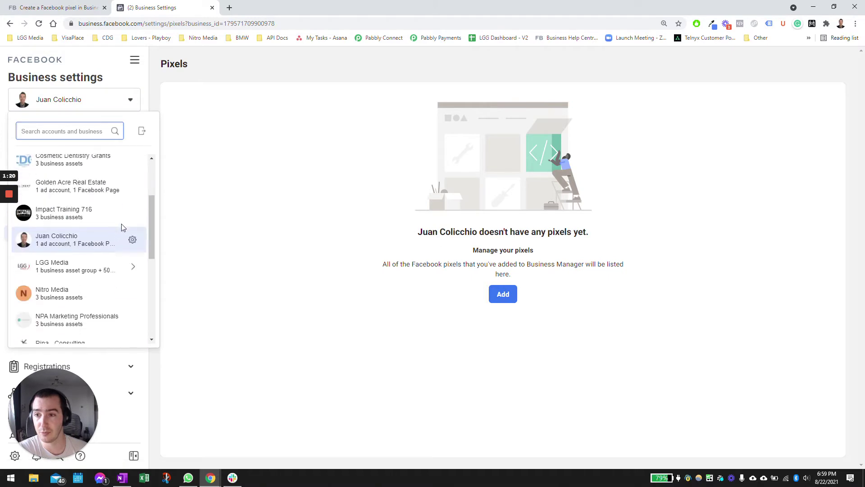
{"action": "left_click", "coordinate": [133, 108]}
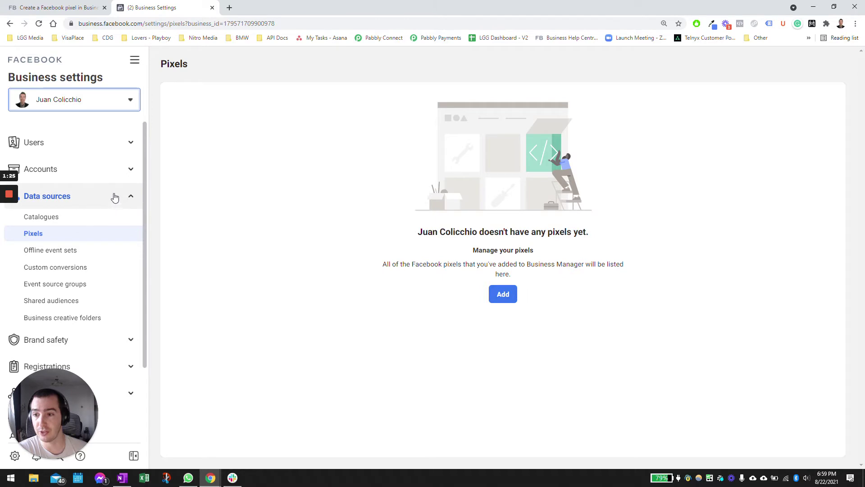
{"action": "left_click", "coordinate": [103, 233]}
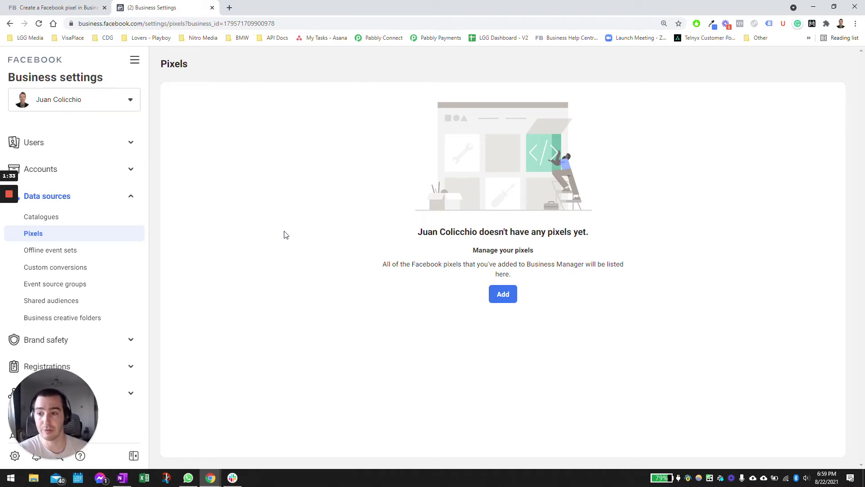
- Add a new pixel, keeping its default name
{"action": "left_click", "coordinate": [501, 294]}
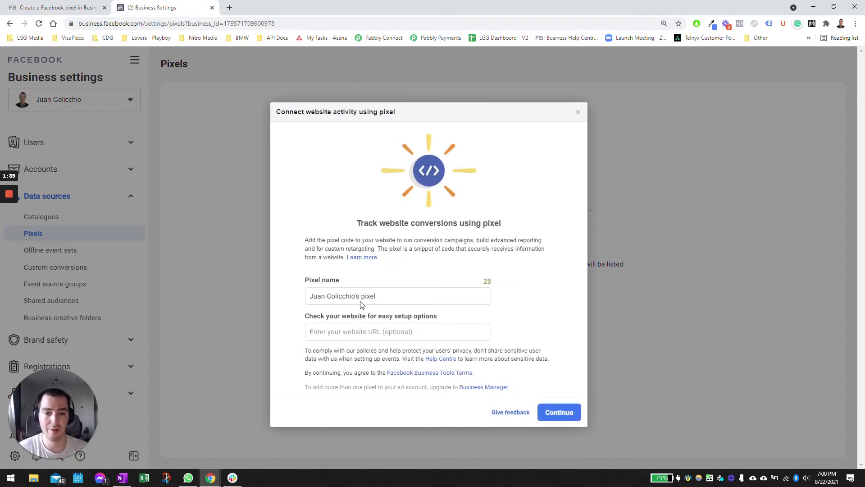
{"action": "left_click", "coordinate": [555, 414]}
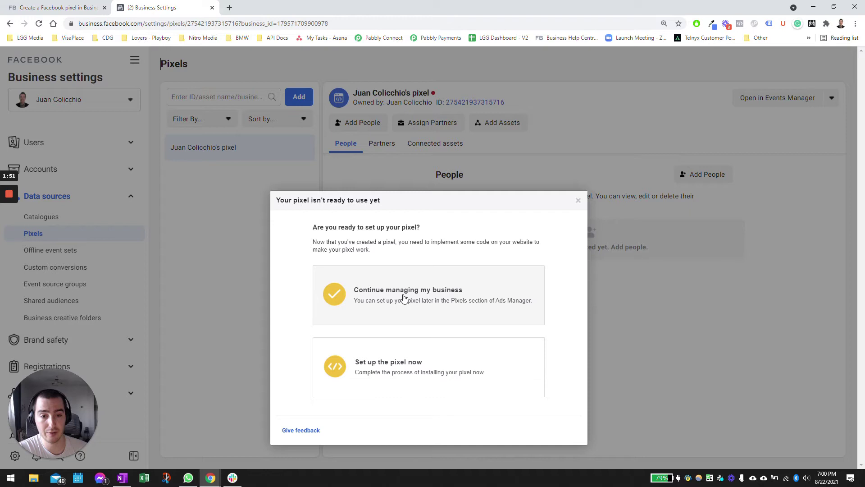
- Set up the pixel now through a partner integration, choosing Google Tag Manager
{"action": "left_click", "coordinate": [436, 367]}
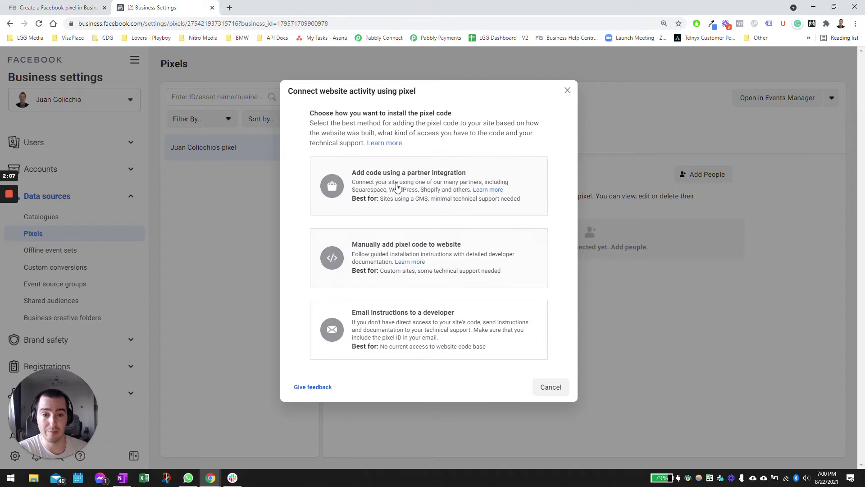
{"action": "left_click", "coordinate": [396, 186]}
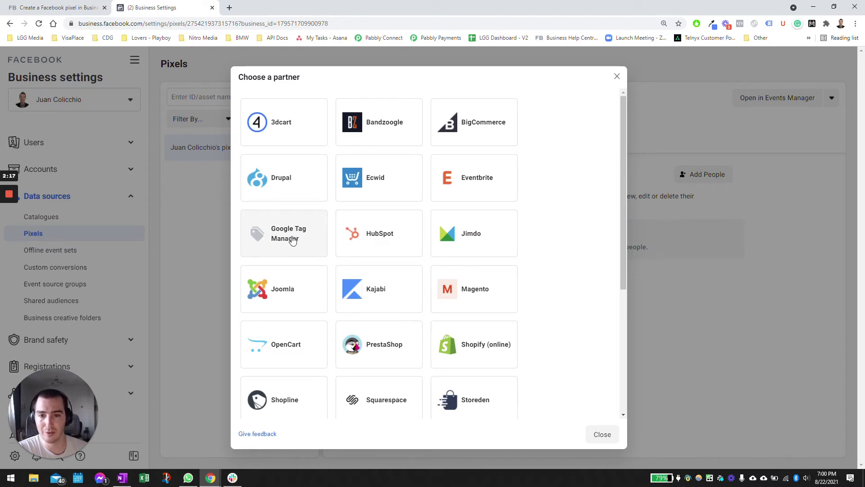
{"action": "left_click", "coordinate": [292, 239]}
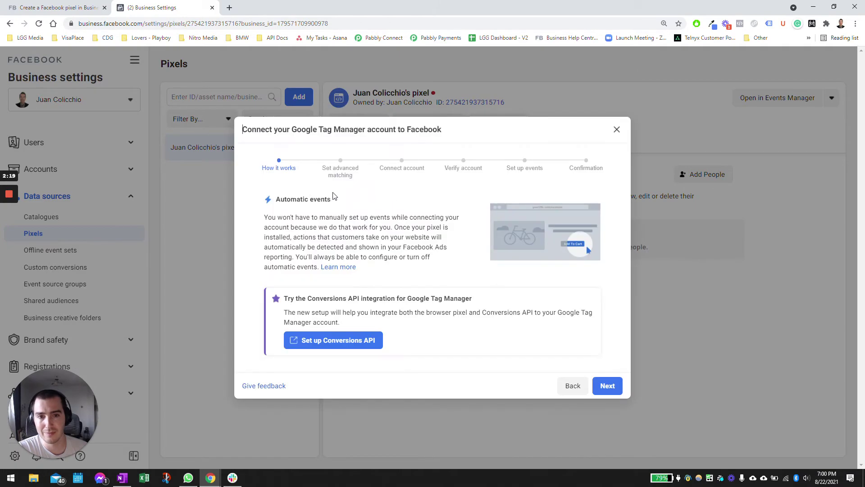
- Close the Google Tag Manager wizard and return to the pixel's People view
{"action": "left_click", "coordinate": [617, 130]}
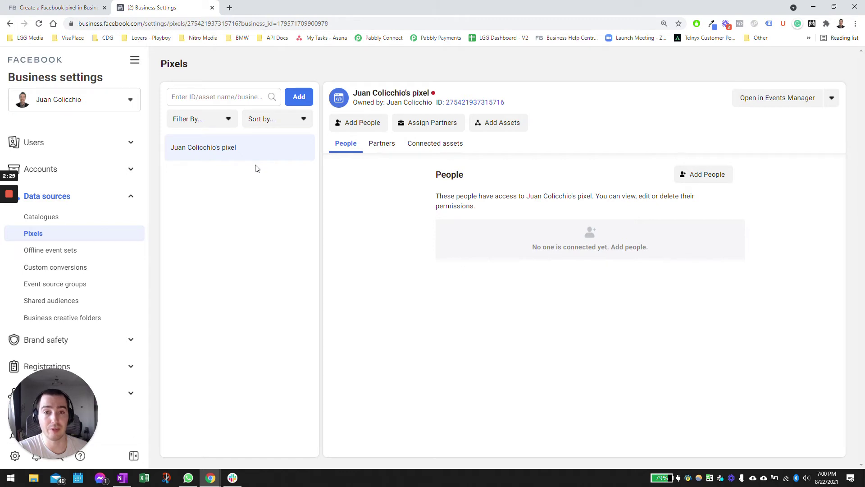
{"action": "right_click", "coordinate": [782, 99]}
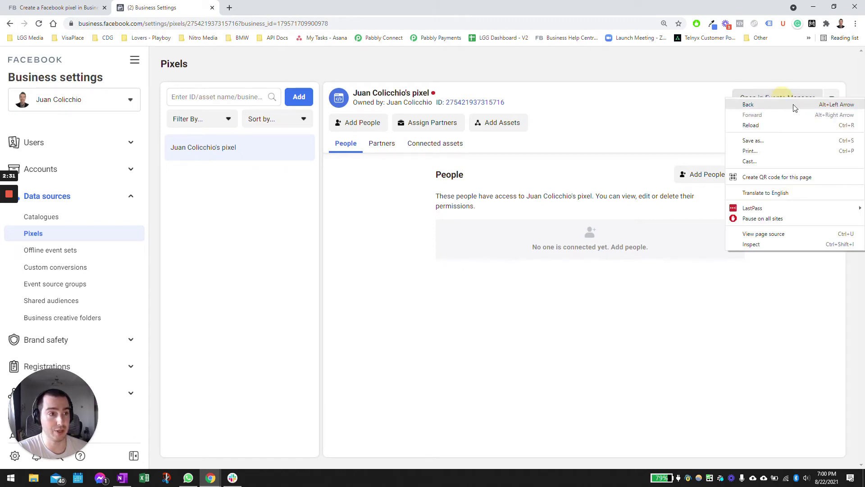
{"action": "left_click", "coordinate": [680, 102]}
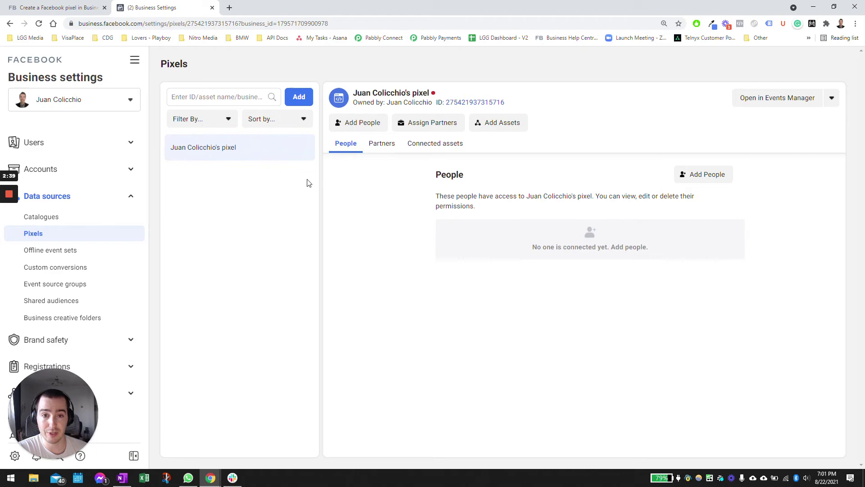
- Assign the account owner to the pixel with Manage pixel control
{"action": "left_click", "coordinate": [702, 176]}
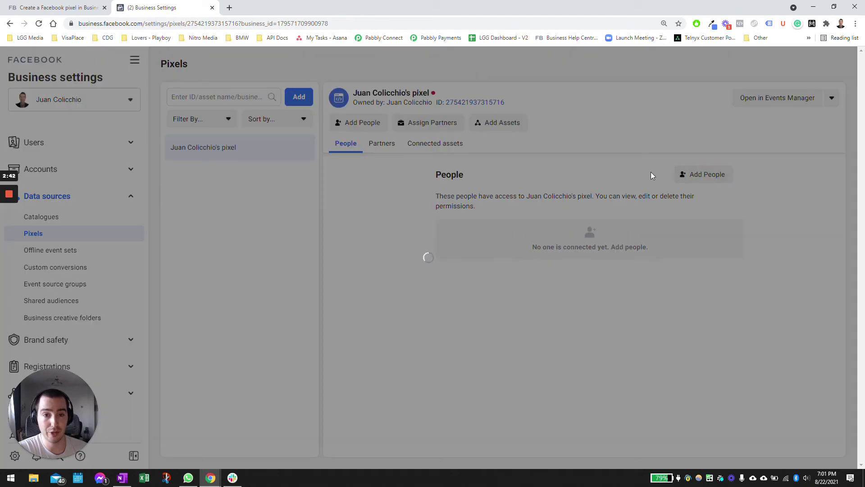
{"action": "left_click", "coordinate": [382, 195]}
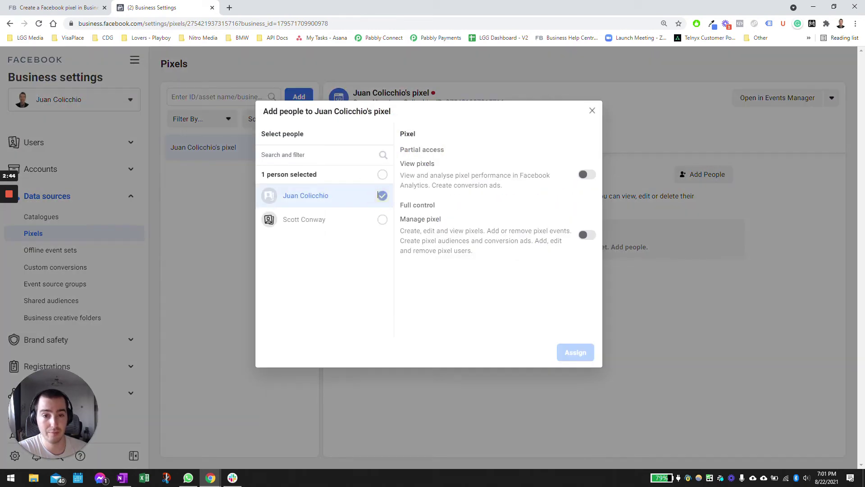
{"action": "left_click", "coordinate": [586, 235]}
{"action": "left_click", "coordinate": [574, 352]}
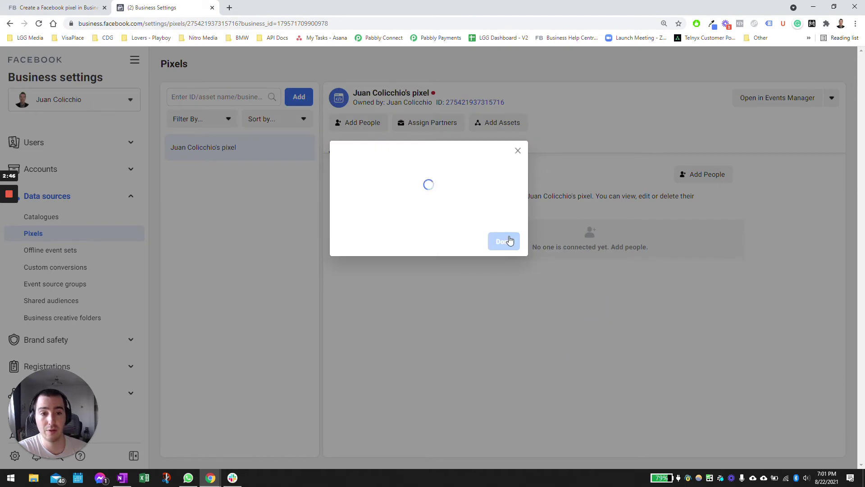
{"action": "left_click", "coordinate": [510, 234]}
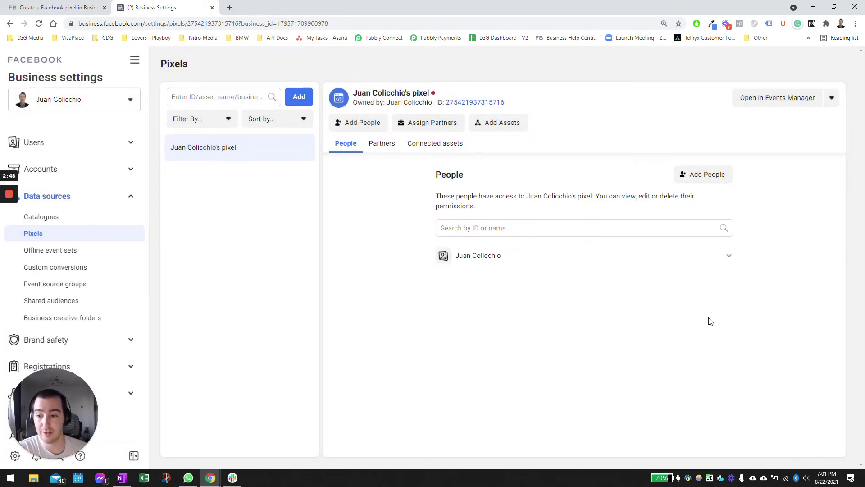
- Add Ad Account #1 to the pixel's connected assets
{"action": "left_click", "coordinate": [440, 144]}
{"action": "left_click", "coordinate": [696, 176]}
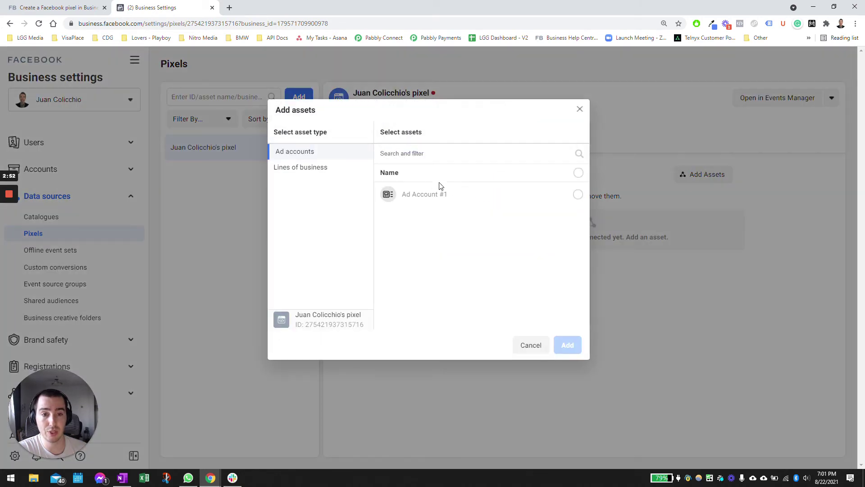
{"action": "left_click", "coordinate": [297, 153]}
{"action": "left_click", "coordinate": [578, 195]}
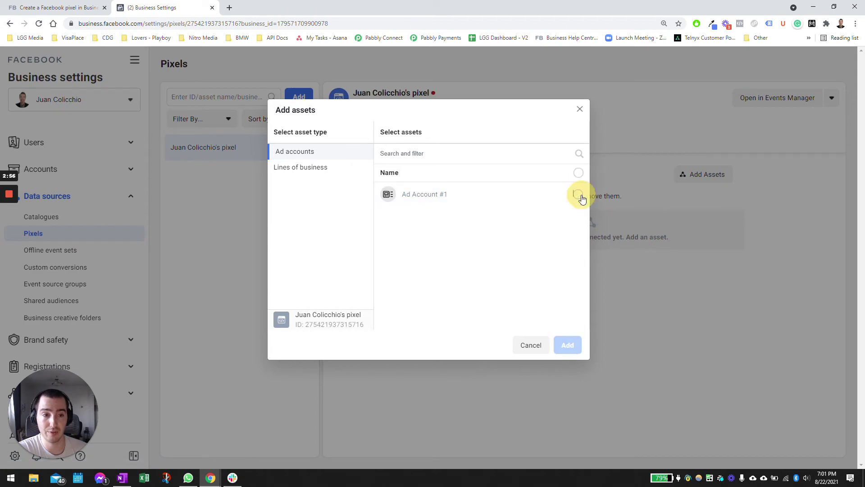
{"action": "left_click", "coordinate": [567, 346]}
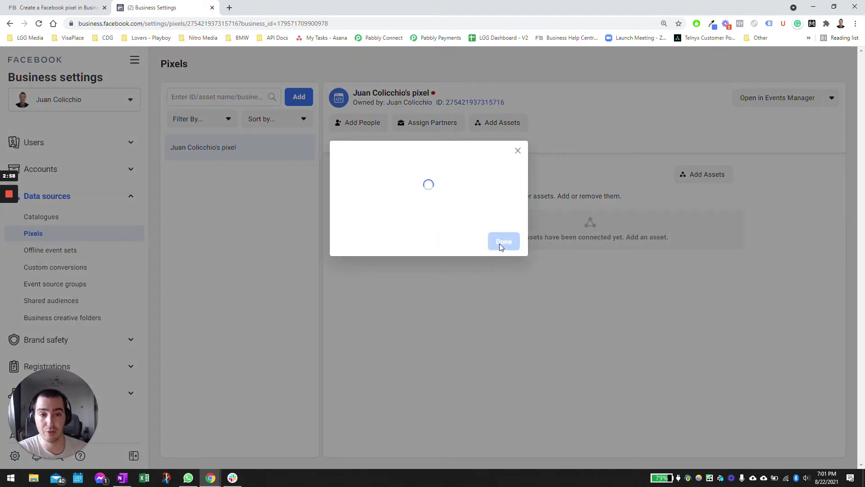
{"action": "left_click", "coordinate": [504, 232]}
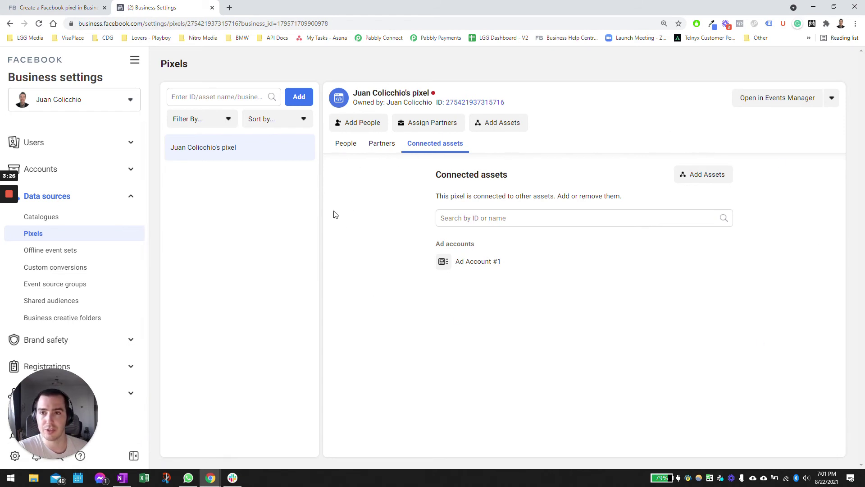
- Open the pixel in Events Manager, view Test events and Diagnostics, then go back to Overview
{"action": "left_click", "coordinate": [776, 105]}
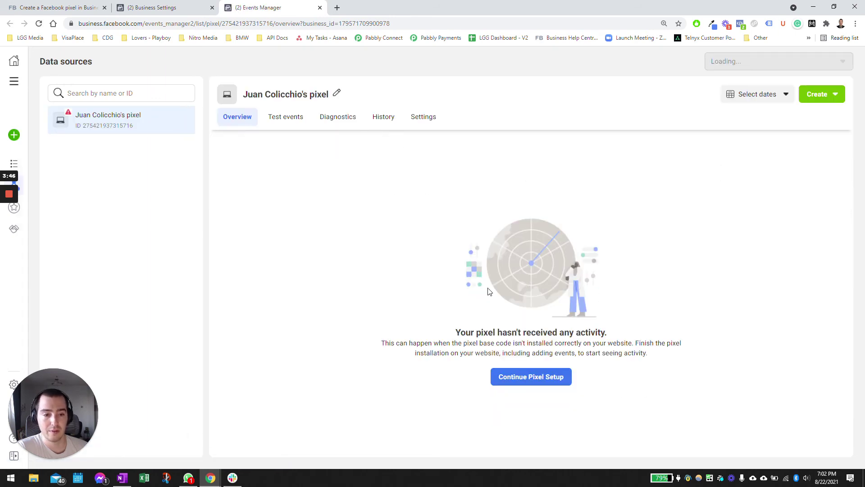
{"action": "left_click", "coordinate": [293, 121]}
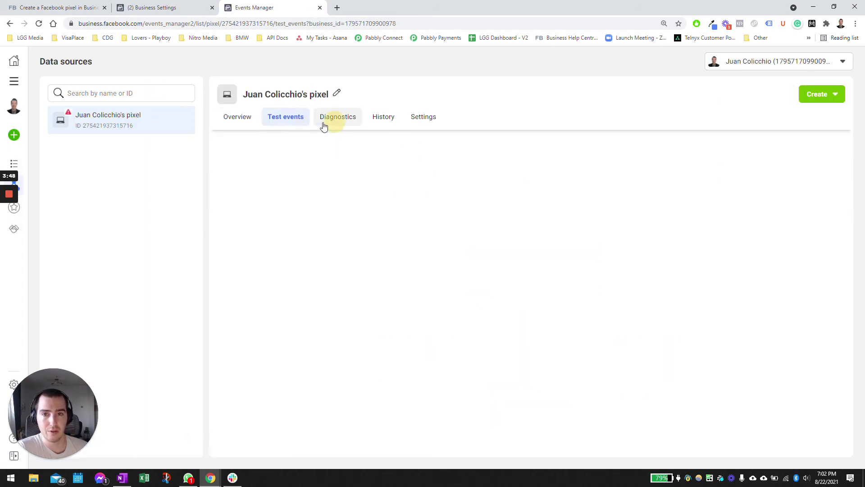
{"action": "left_click", "coordinate": [323, 120]}
{"action": "left_click", "coordinate": [245, 119]}
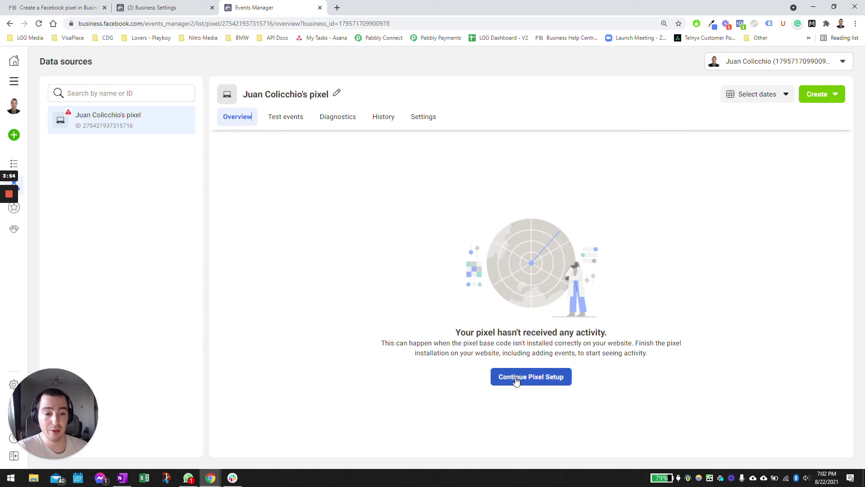
- Continue pixel setup and pick Facebook pixel as the web events connection method
{"action": "left_click", "coordinate": [542, 381]}
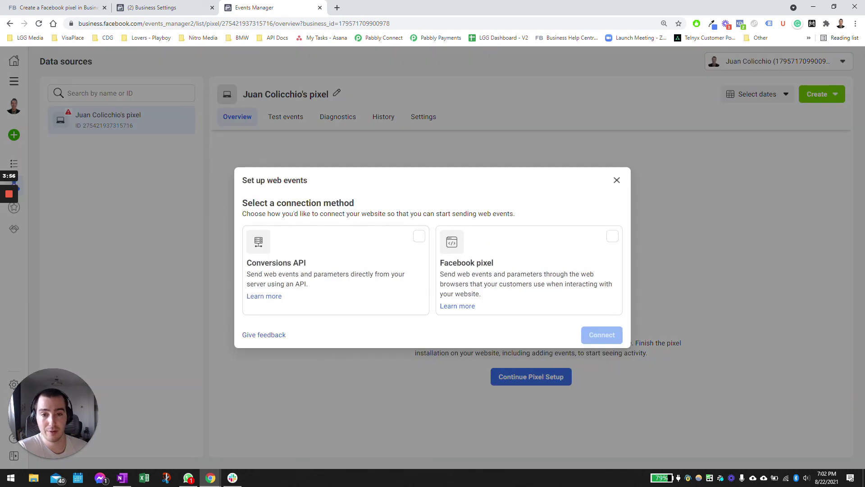
{"action": "left_click", "coordinate": [608, 239]}
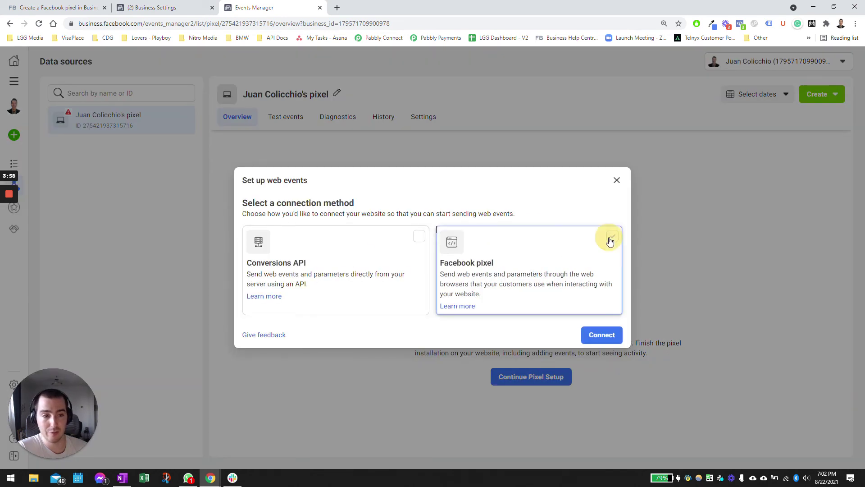